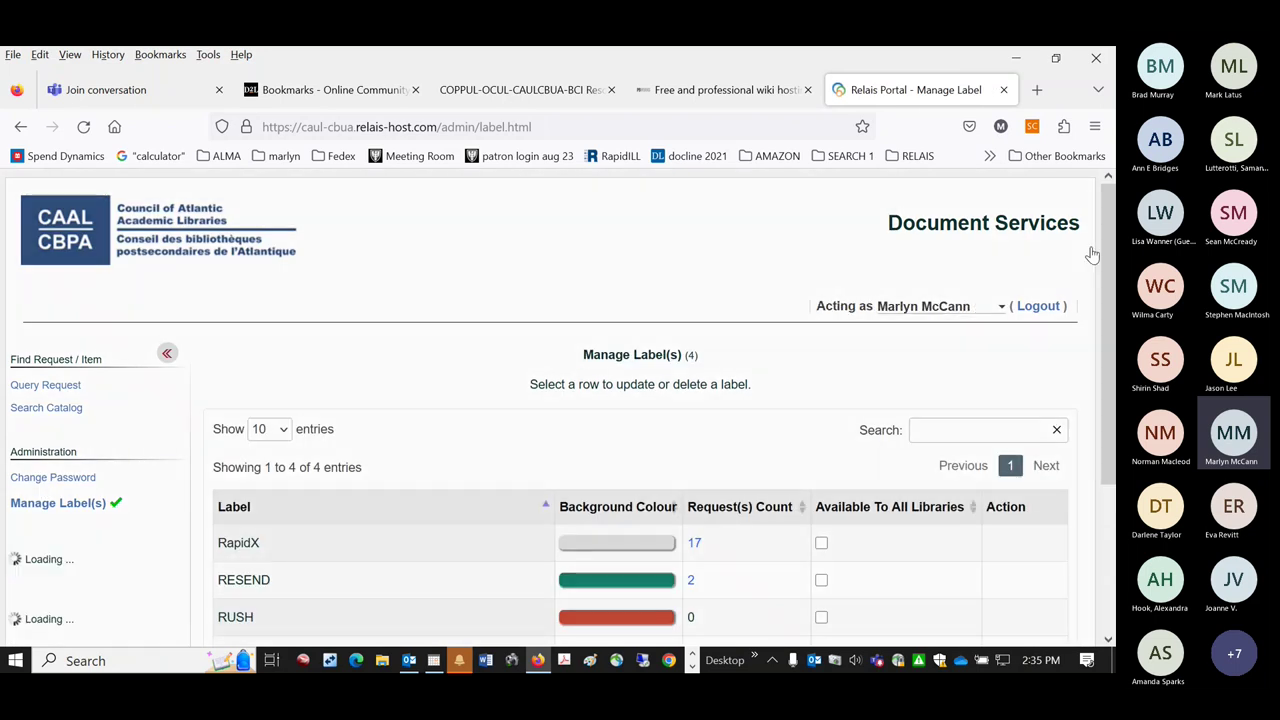
- Open the predefined query PDA STATUS Canadian [all] to list its requests
{"action": "scroll", "coordinate": [1106, 240], "scroll_direction": "down", "scroll_amount": 3}
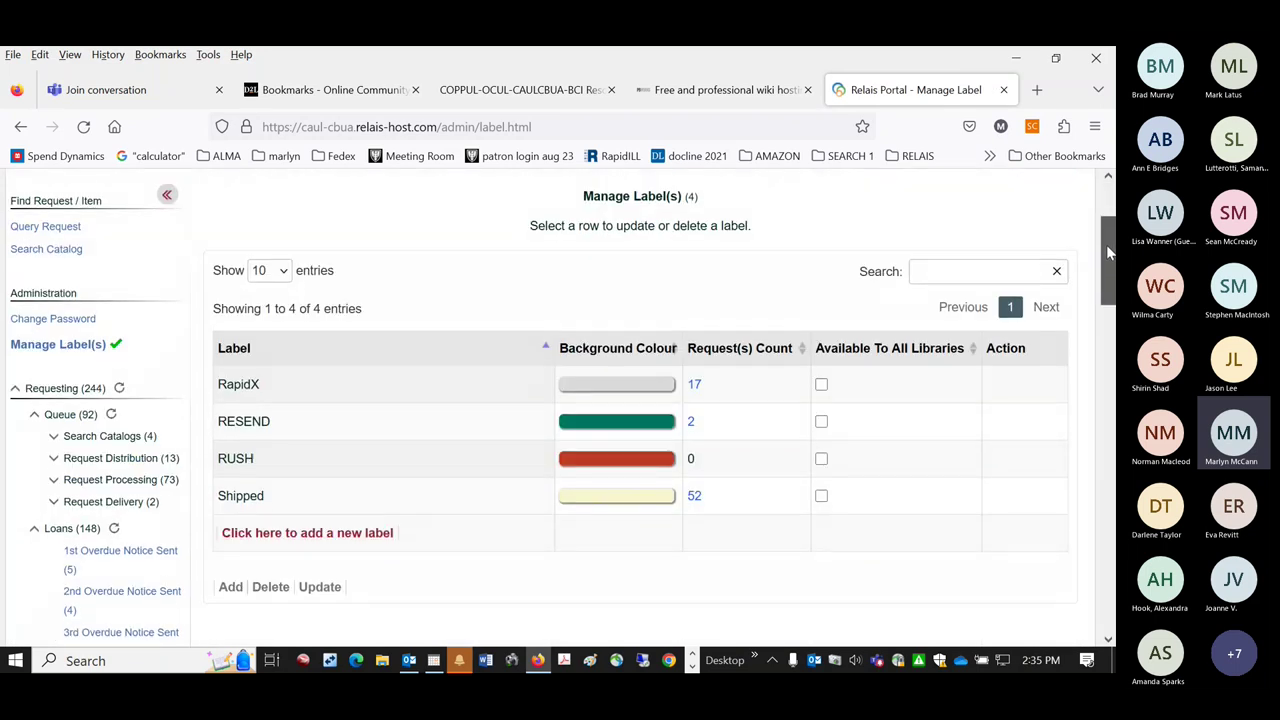
{"action": "left_click_drag", "start_coordinate": [1106, 244], "coordinate": [1106, 245]}
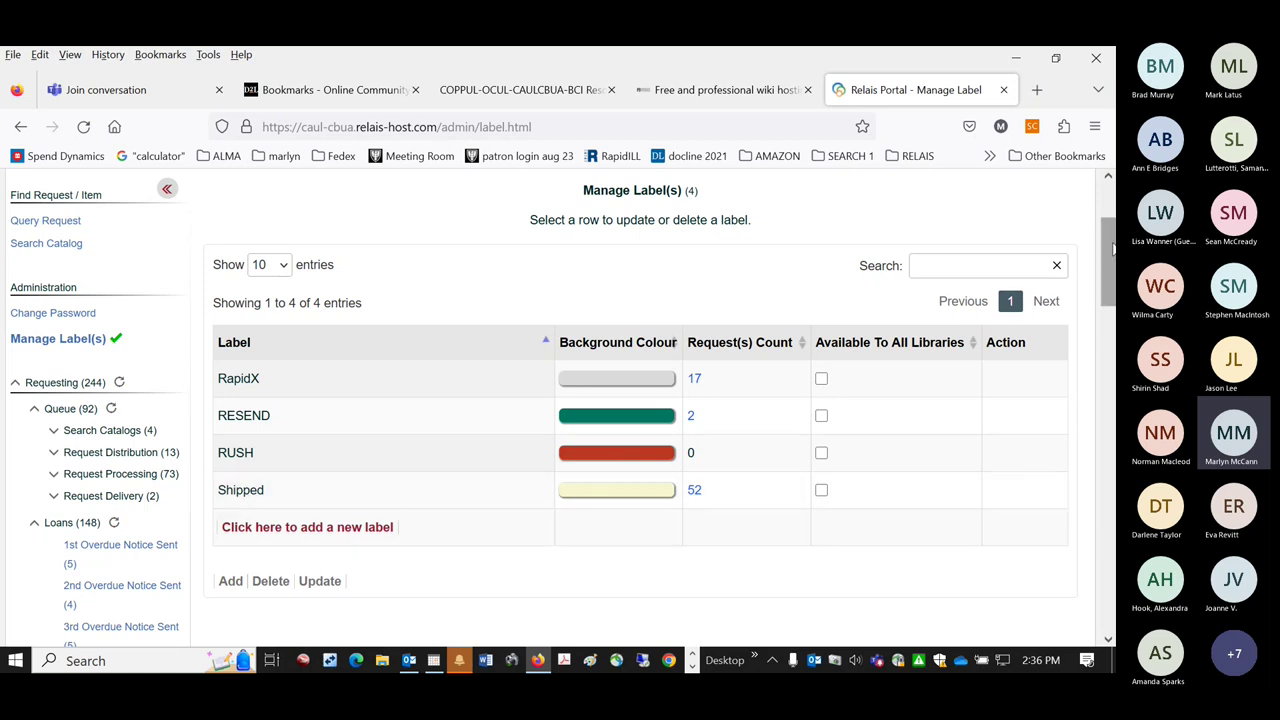
{"action": "left_click_drag", "start_coordinate": [1109, 246], "coordinate": [1110, 272]}
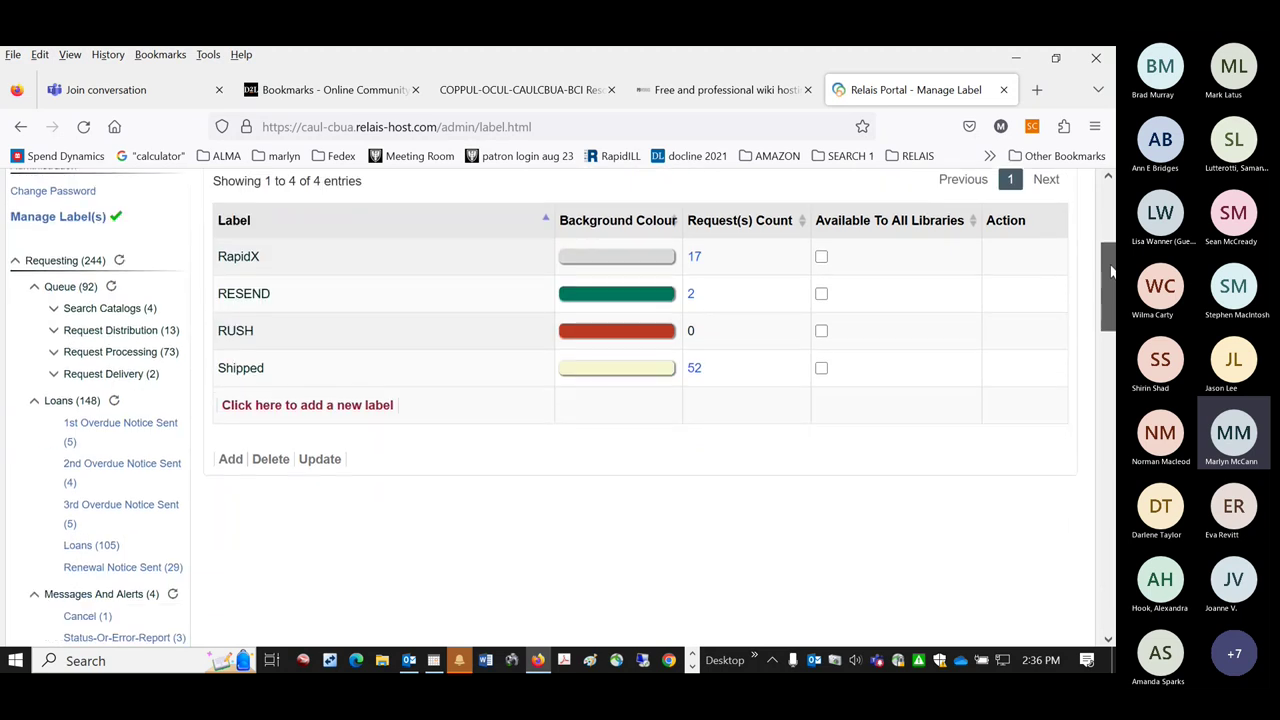
{"action": "scroll", "coordinate": [53, 485], "scroll_direction": "down", "scroll_amount": 3}
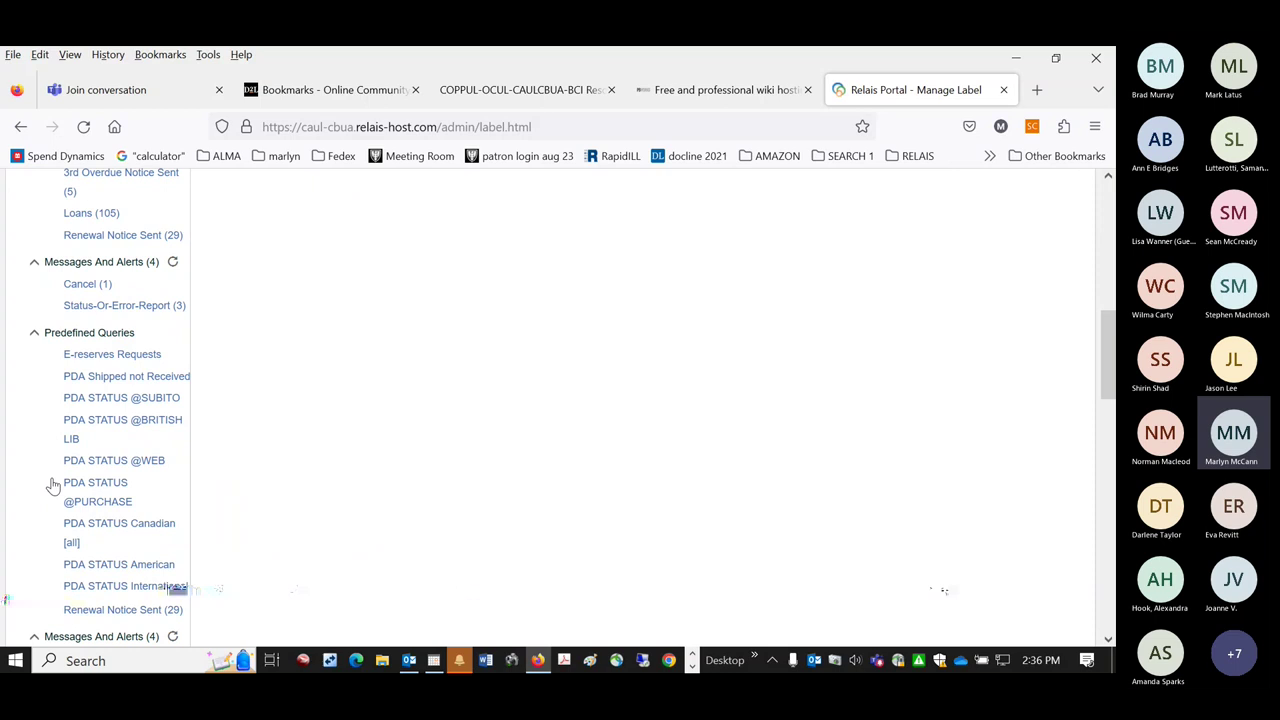
{"action": "left_click_drag", "start_coordinate": [1106, 322], "coordinate": [1110, 357]}
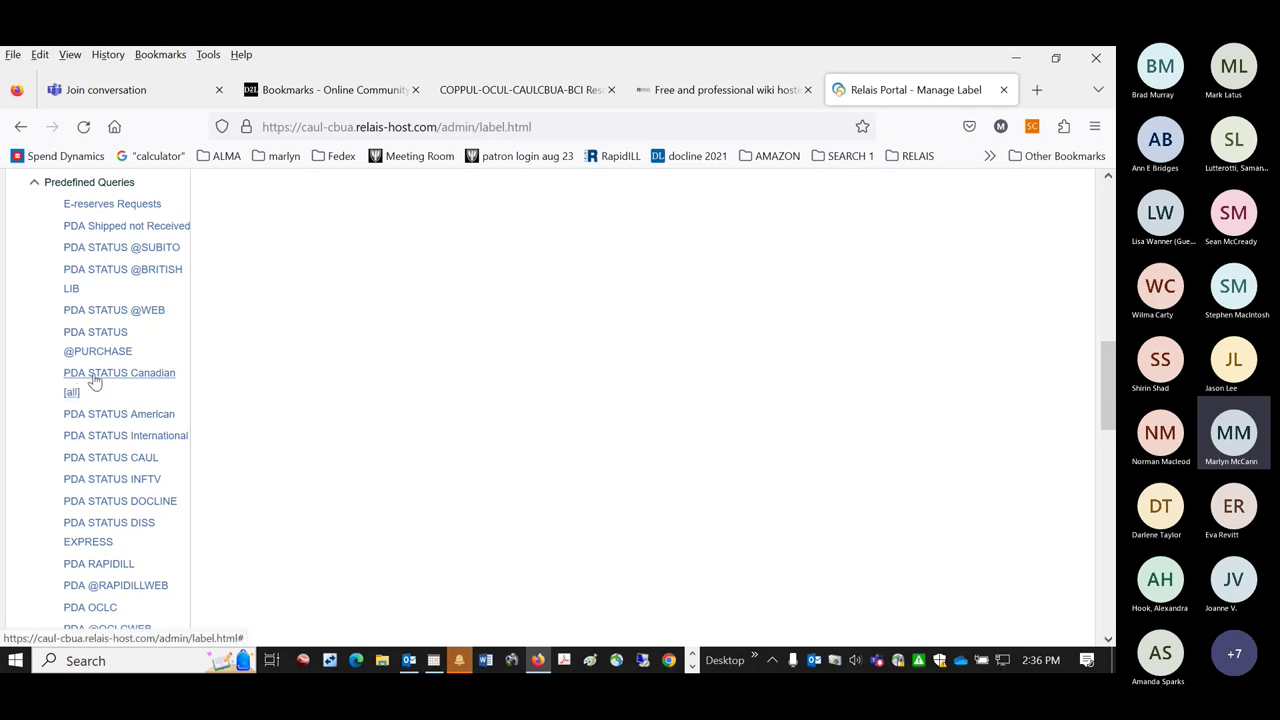
{"action": "left_click", "coordinate": [145, 379]}
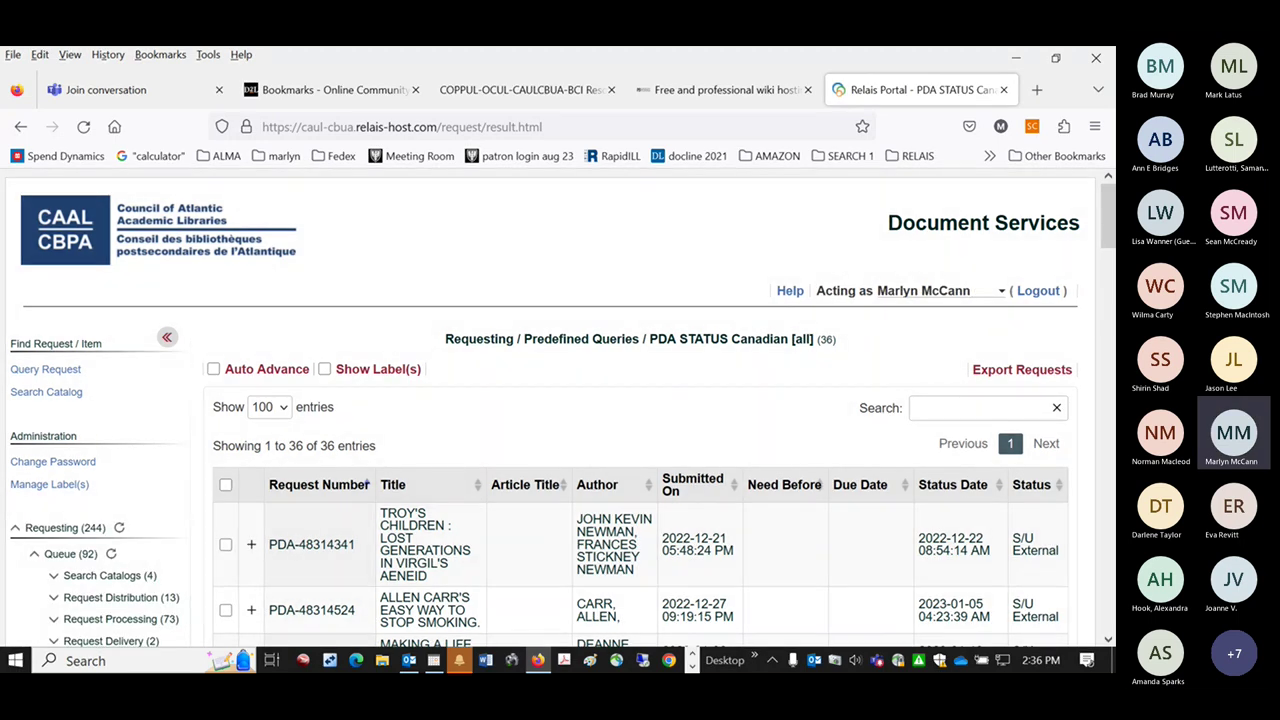
- Open the request for "Disability Management: Theory, Strategy and Industry Practice", assign it the RUSH label and save the label change
{"action": "left_click_drag", "start_coordinate": [1110, 196], "coordinate": [1108, 260]}
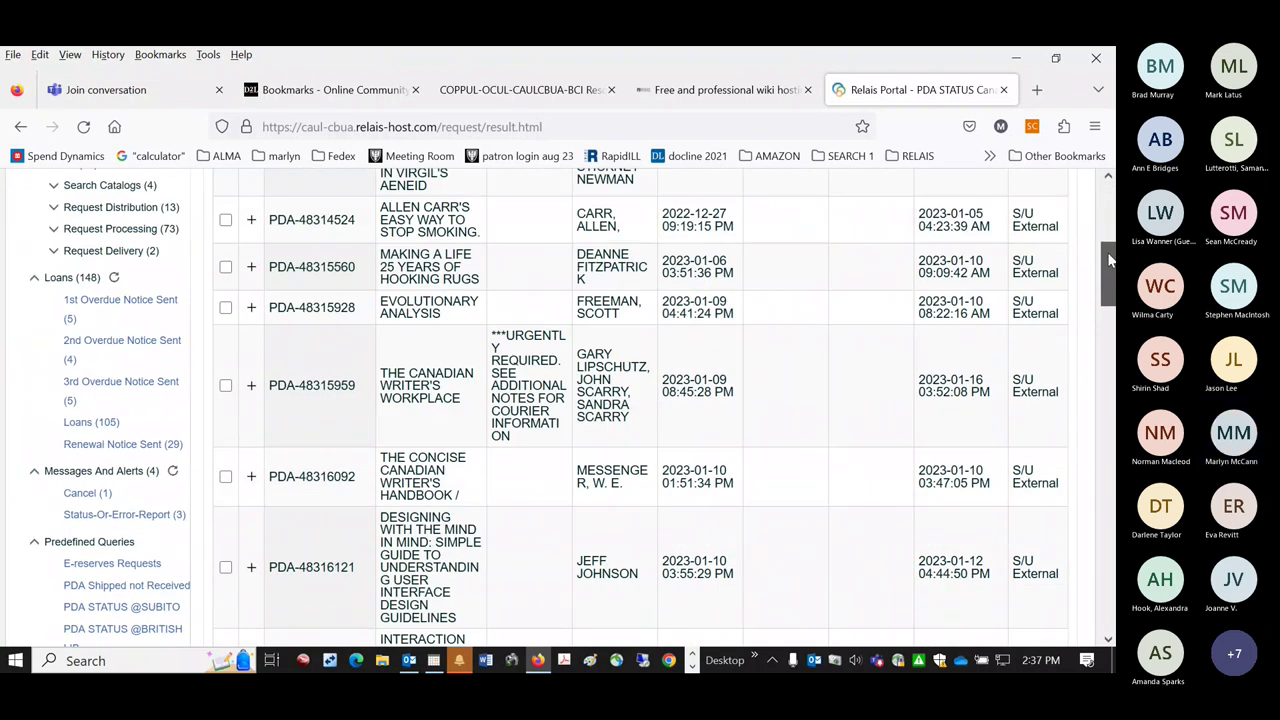
{"action": "left_click_drag", "start_coordinate": [1108, 260], "coordinate": [1100, 600]}
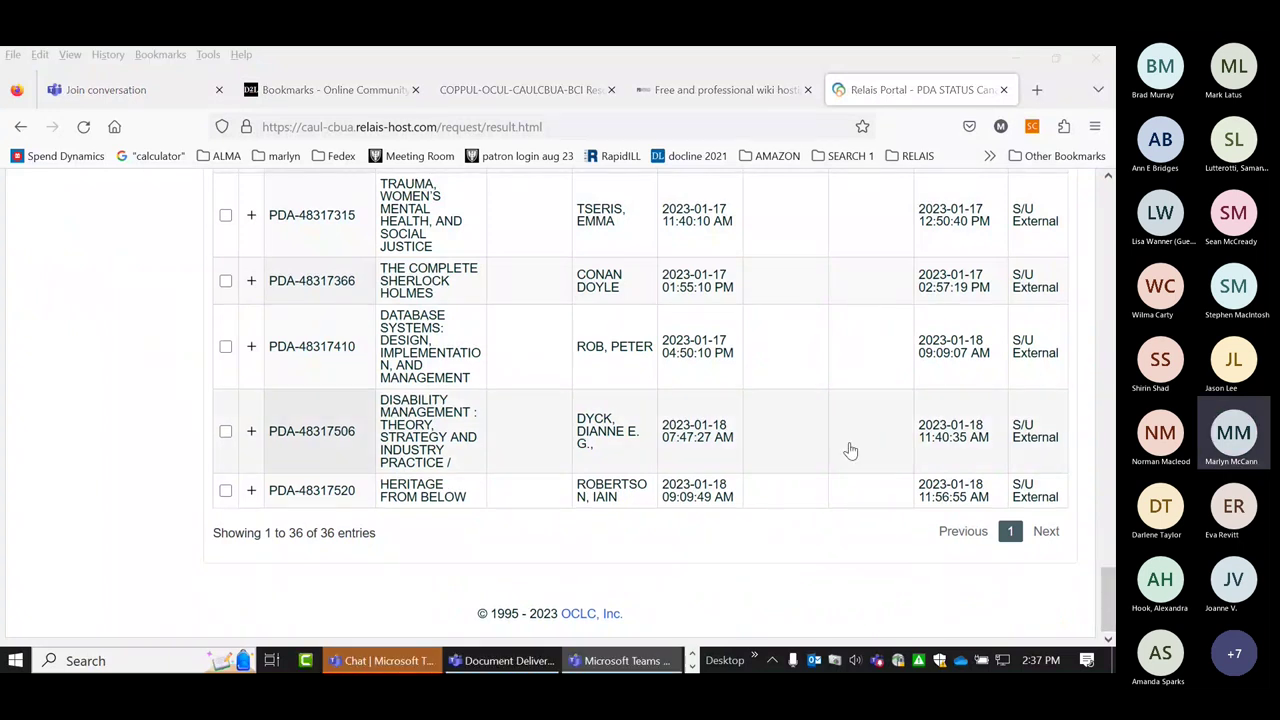
{"action": "left_click", "coordinate": [286, 436]}
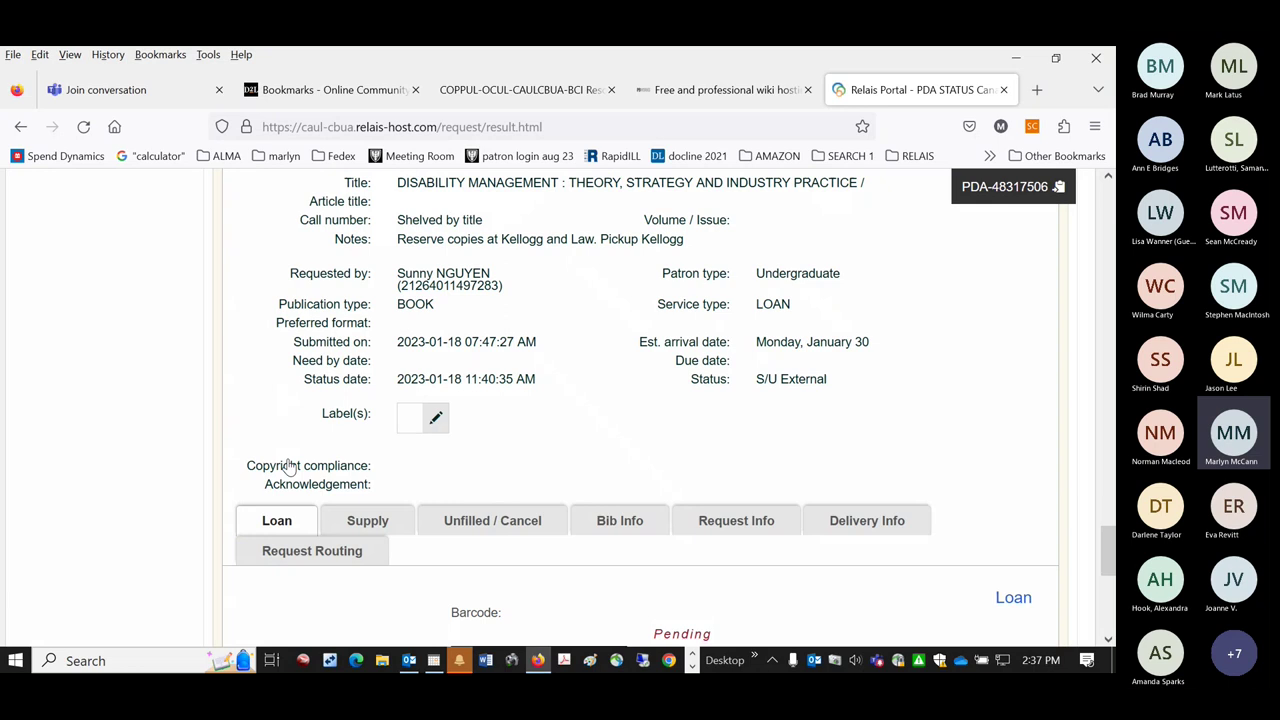
{"action": "scroll", "coordinate": [288, 465], "scroll_direction": "down", "scroll_amount": 1}
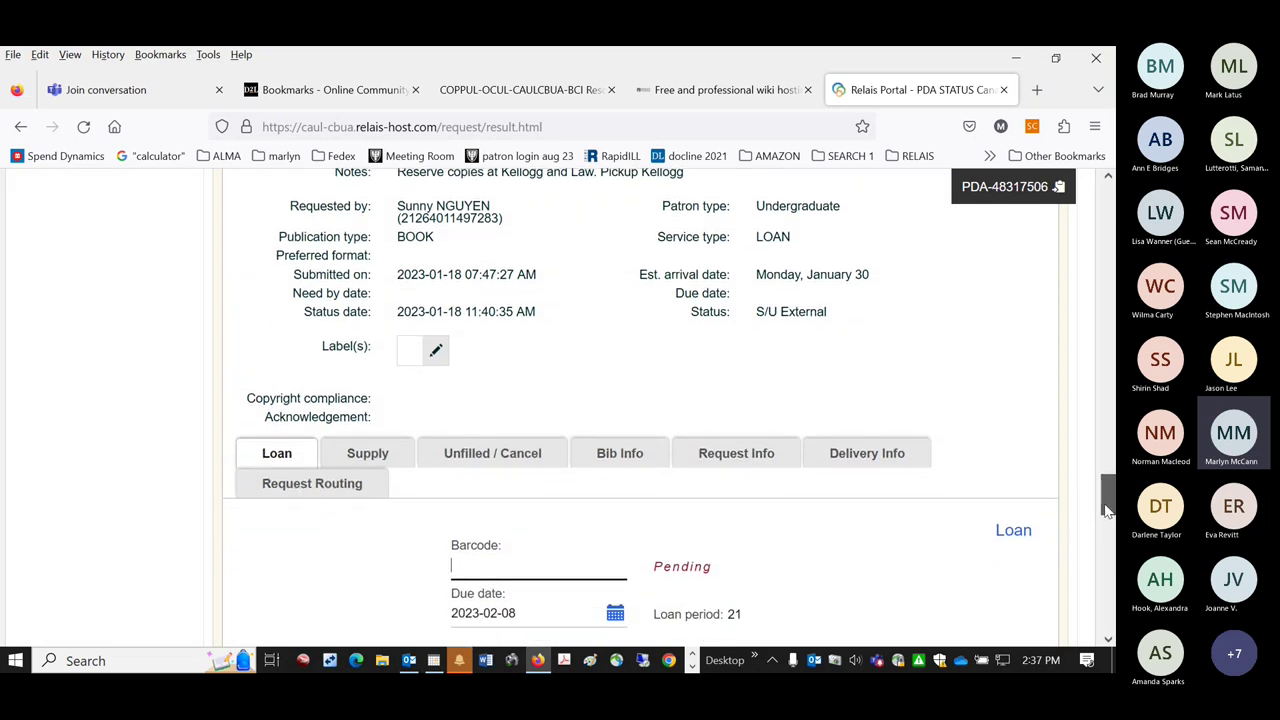
{"action": "left_click", "coordinate": [433, 358]}
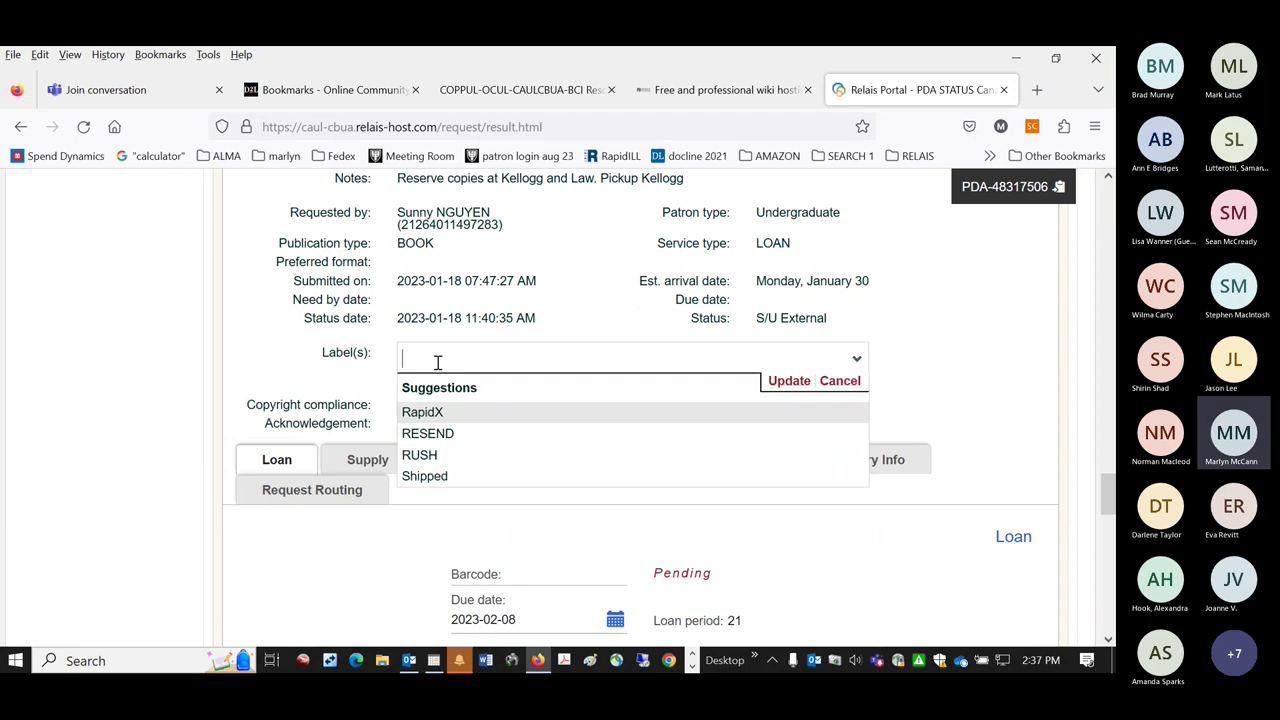
{"action": "left_click", "coordinate": [437, 457]}
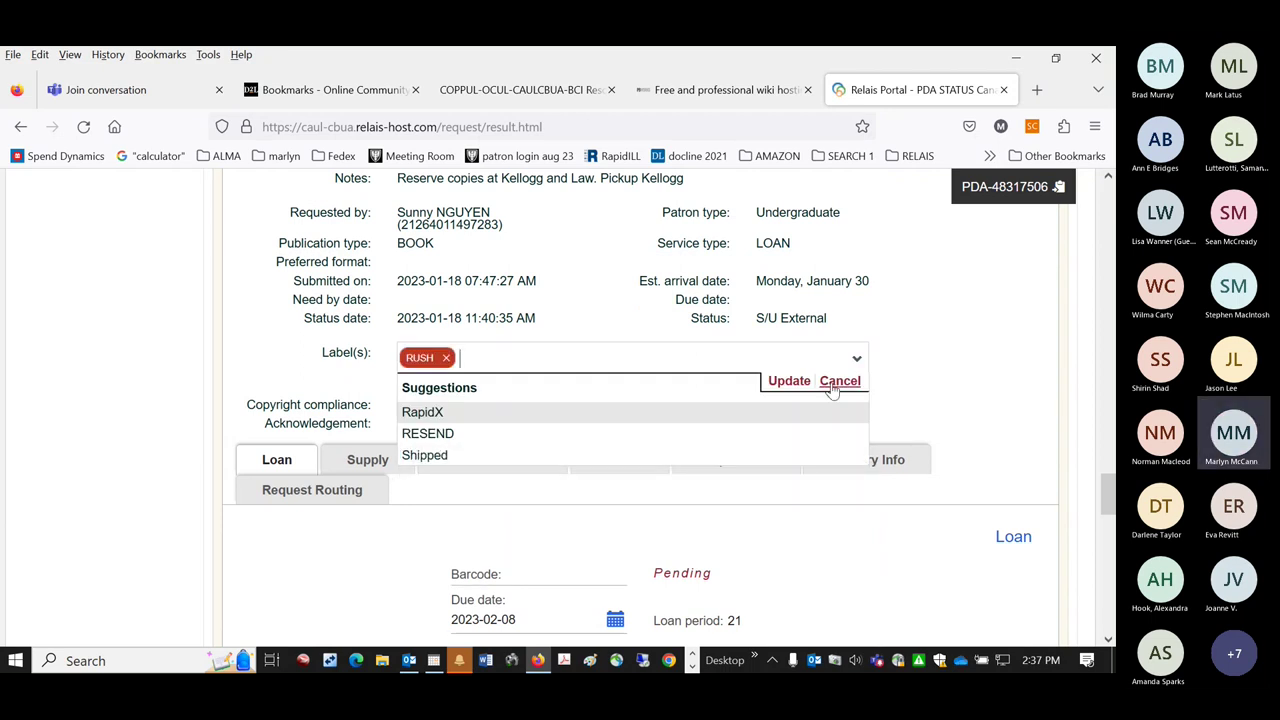
{"action": "left_click", "coordinate": [789, 381]}
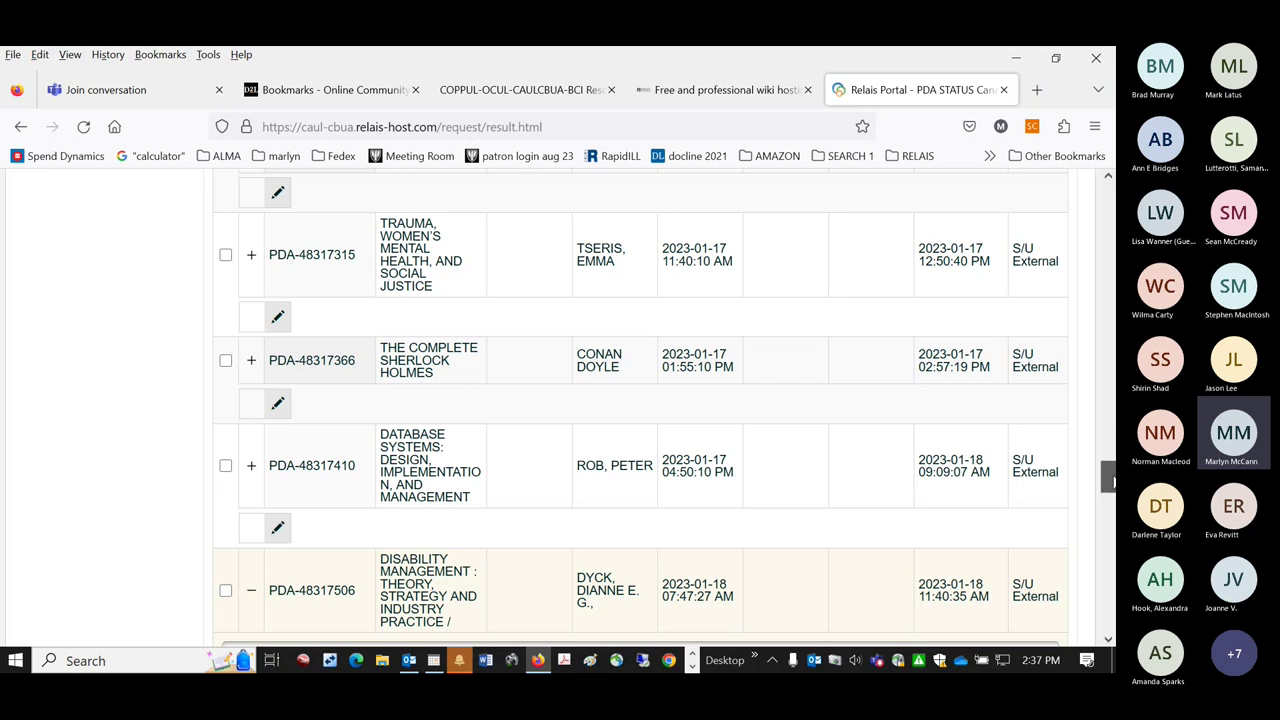
- Show the labels in the request list and collapse the details of the "Disability Management" request
{"action": "scroll", "coordinate": [1112, 496], "scroll_direction": "down", "scroll_amount": 2}
{"action": "mouse_move", "coordinate": [1112, 496]}
{"action": "left_mouse_down"}
{"action": "mouse_move", "coordinate": [1108, 512]}
{"action": "mouse_move", "coordinate": [1106, 500]}
{"action": "left_mouse_up"}
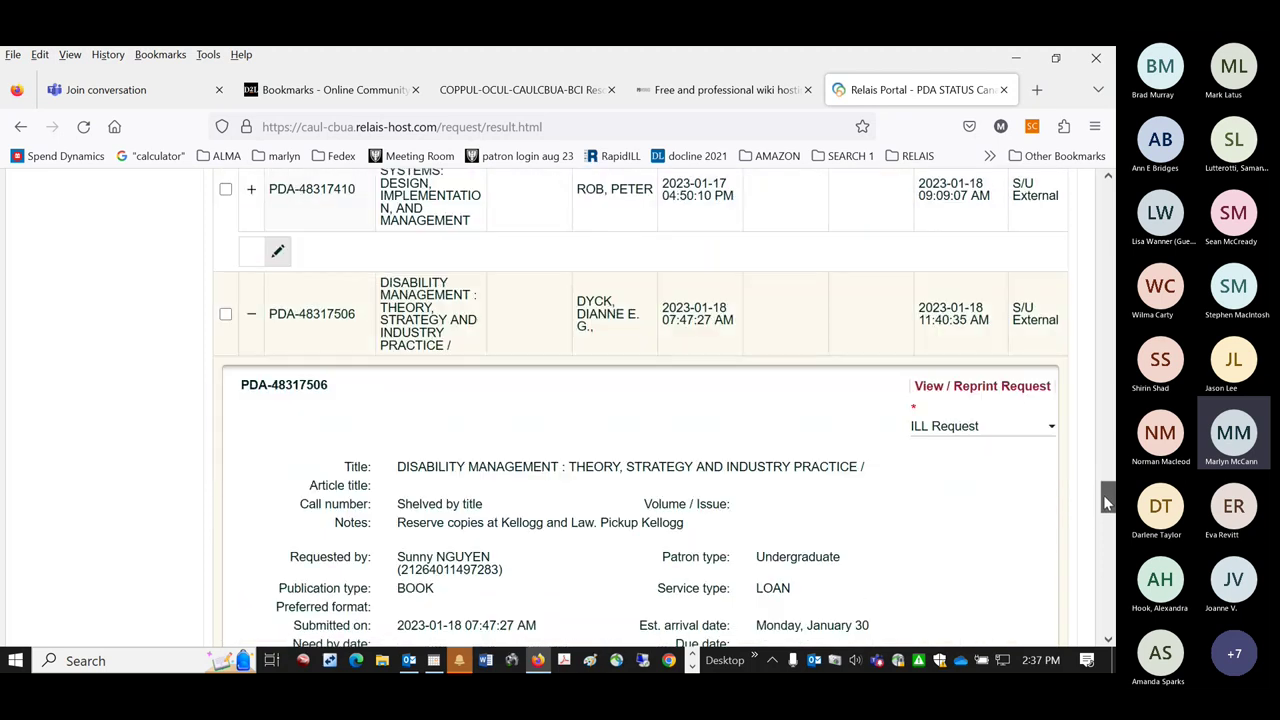
{"action": "left_click", "coordinate": [288, 316]}
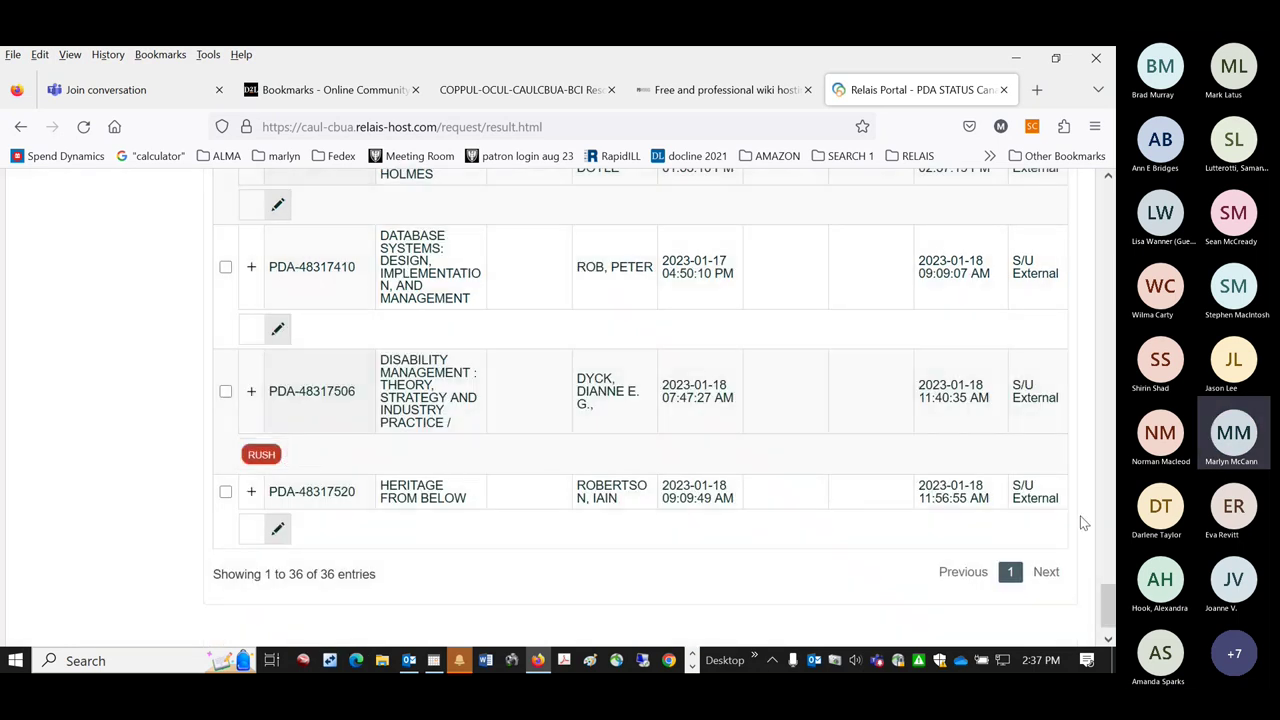
- Remove the RUSH label from the "Disability Management" request directly in the results list and save the update
{"action": "left_click_drag", "start_coordinate": [1082, 521], "coordinate": [1090, 628]}
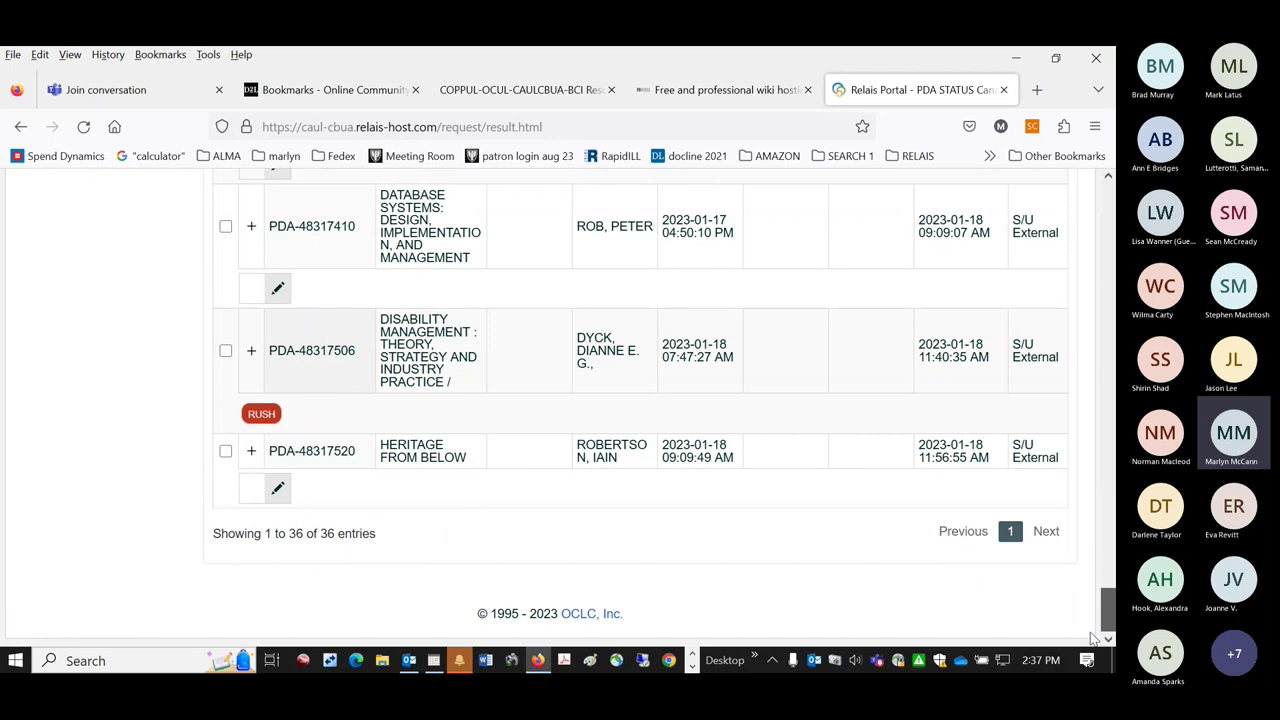
{"action": "left_click_drag", "start_coordinate": [1093, 637], "coordinate": [1085, 231]}
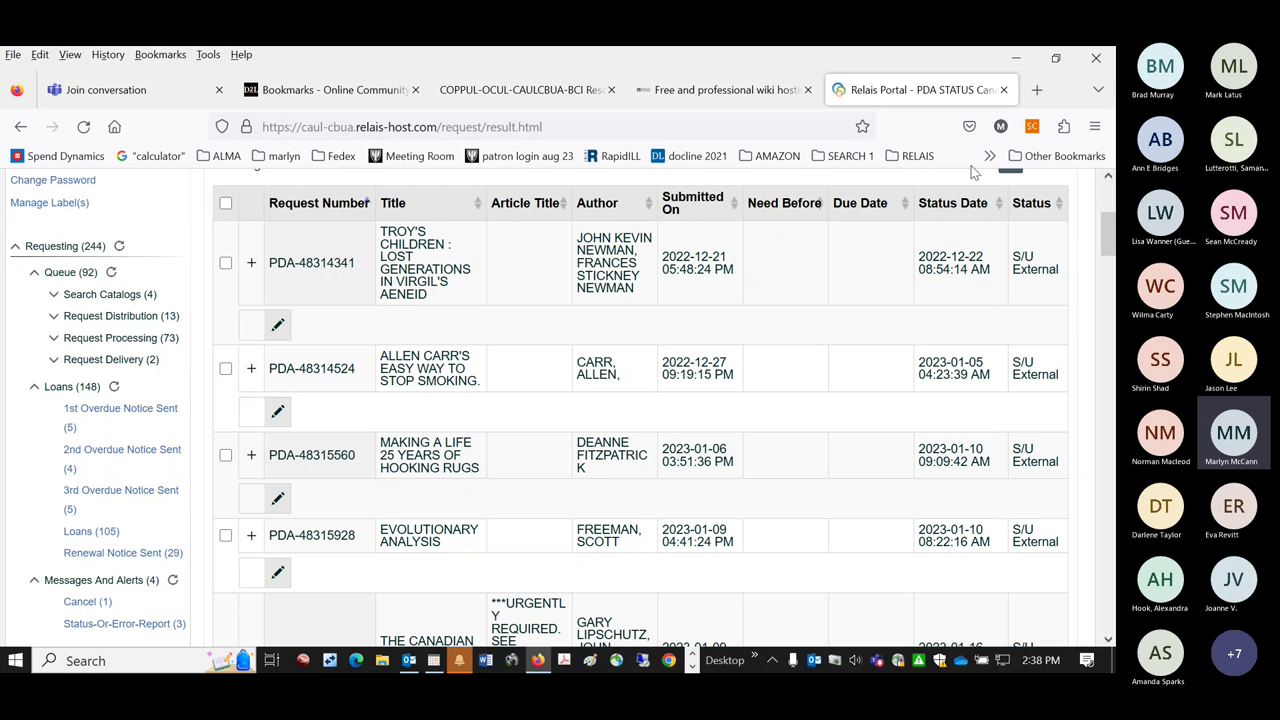
{"action": "left_click_drag", "start_coordinate": [1107, 231], "coordinate": [1094, 595]}
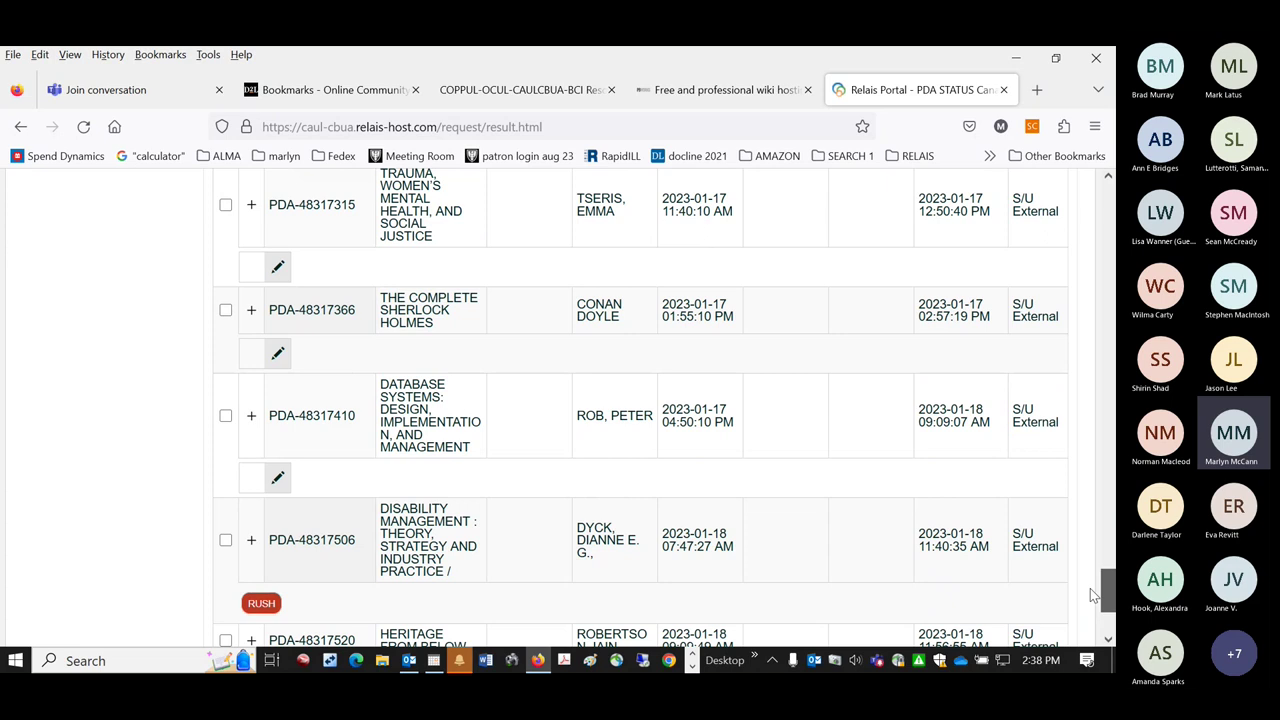
{"action": "scroll", "coordinate": [1092, 594], "scroll_direction": "up", "scroll_amount": 1}
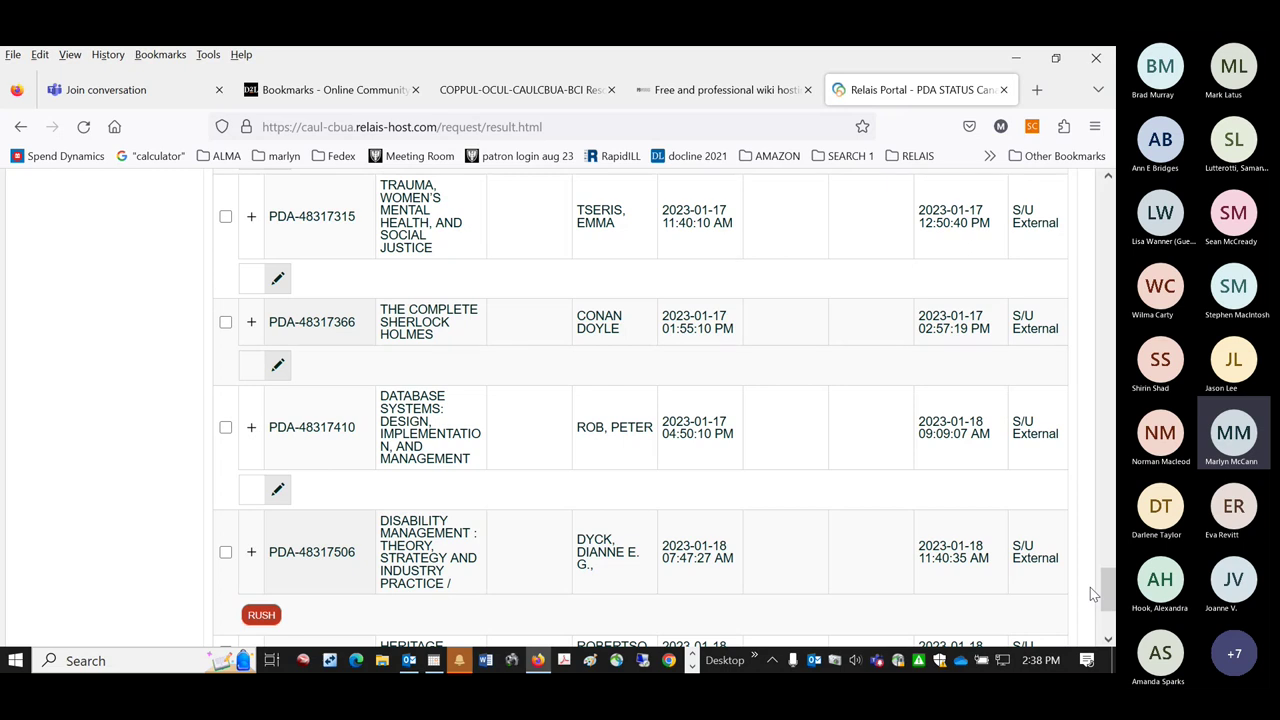
{"action": "left_click_drag", "start_coordinate": [1108, 598], "coordinate": [1110, 205]}
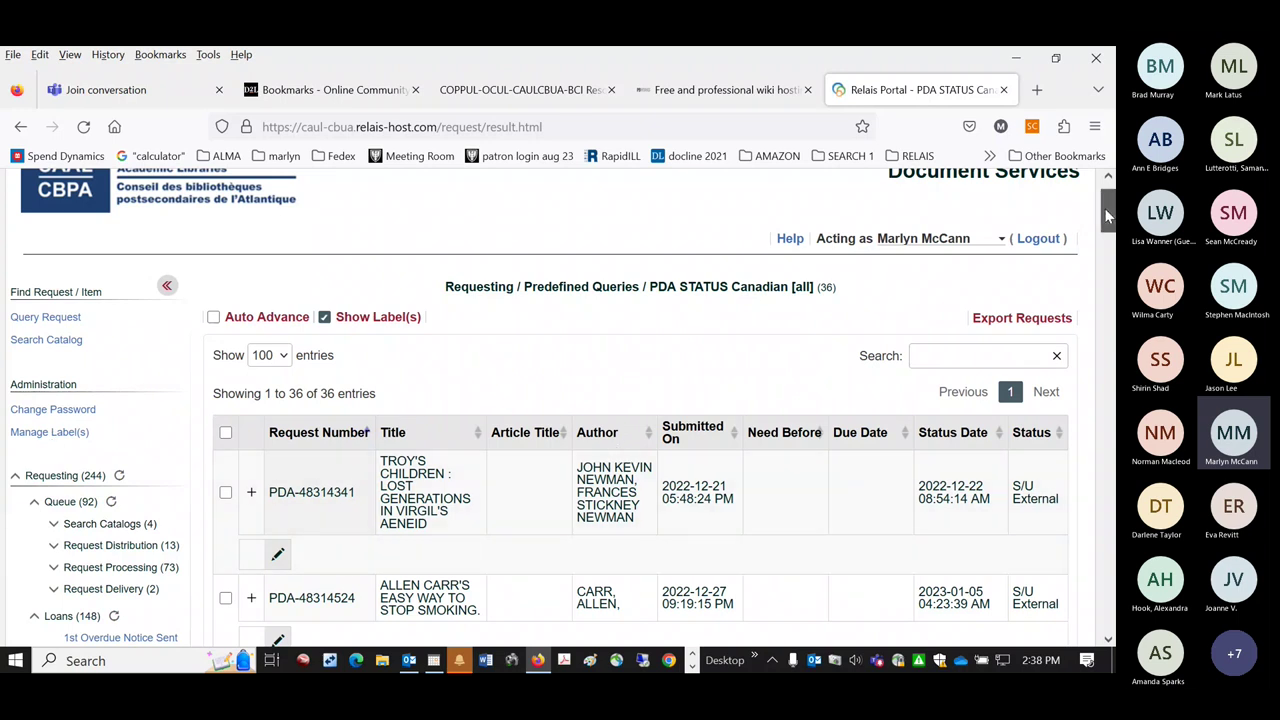
{"action": "left_click_drag", "start_coordinate": [1108, 215], "coordinate": [1108, 603]}
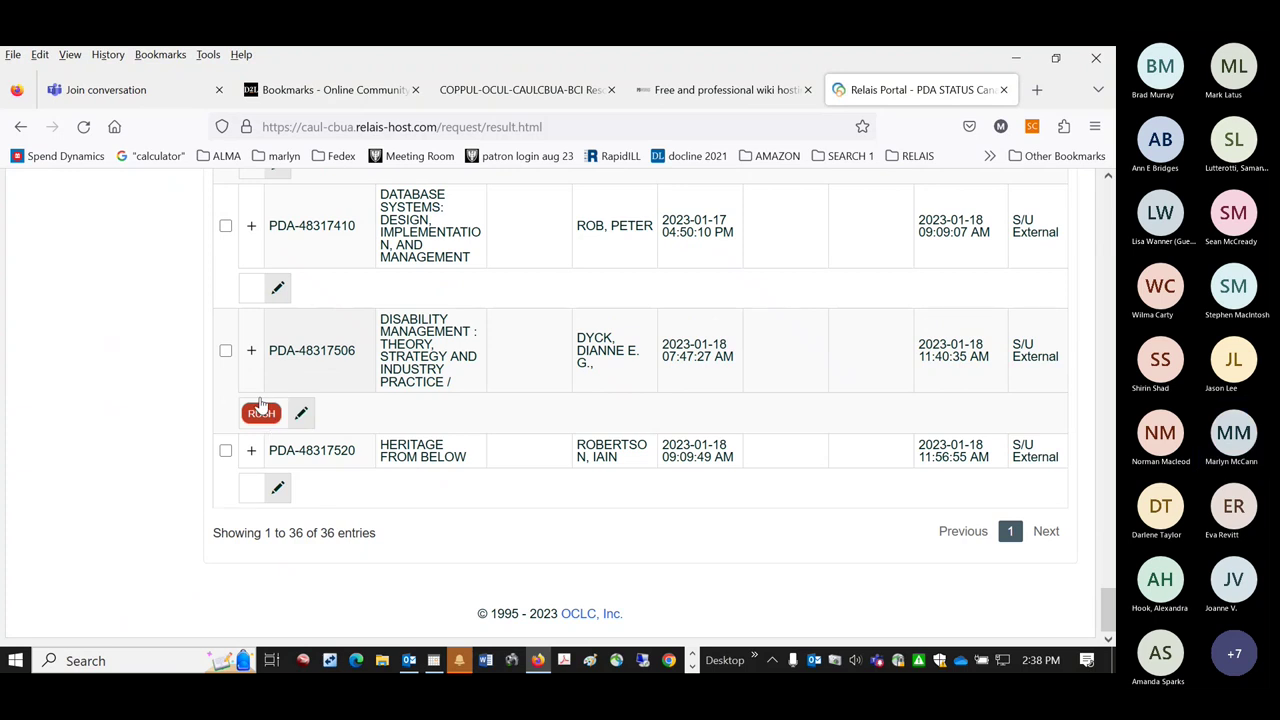
{"action": "left_click", "coordinate": [302, 416]}
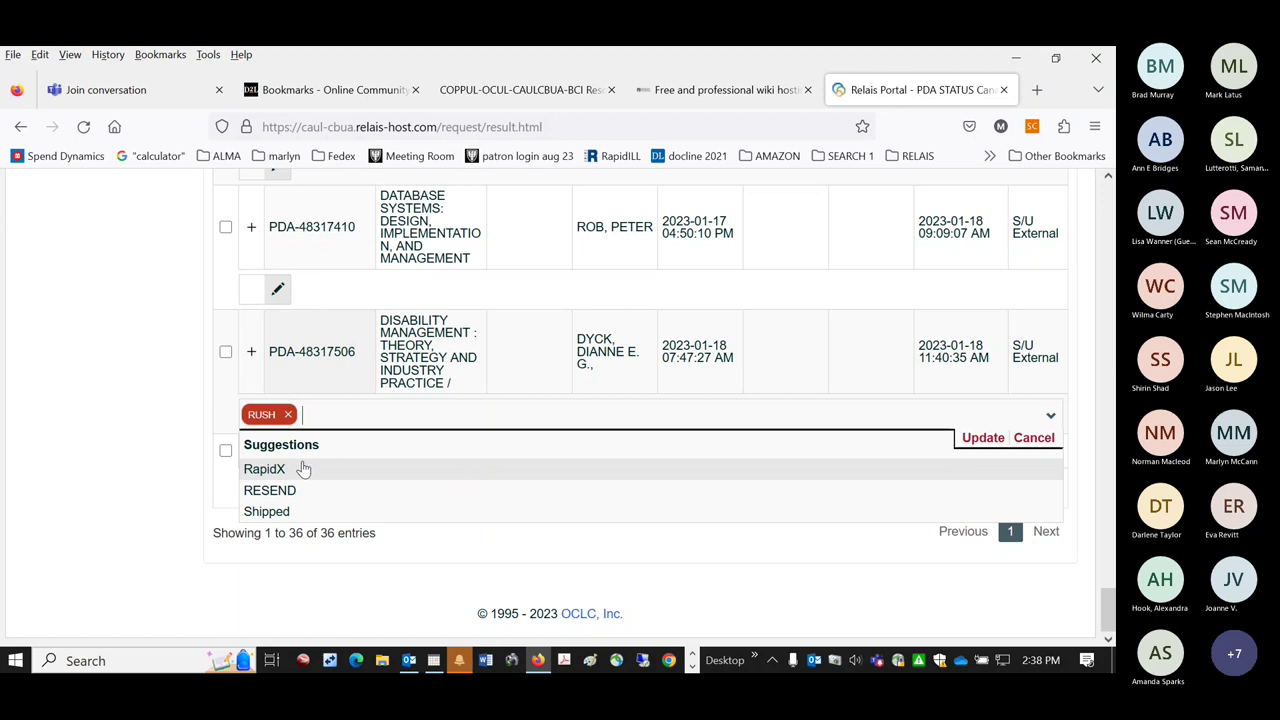
{"action": "left_click", "coordinate": [288, 414]}
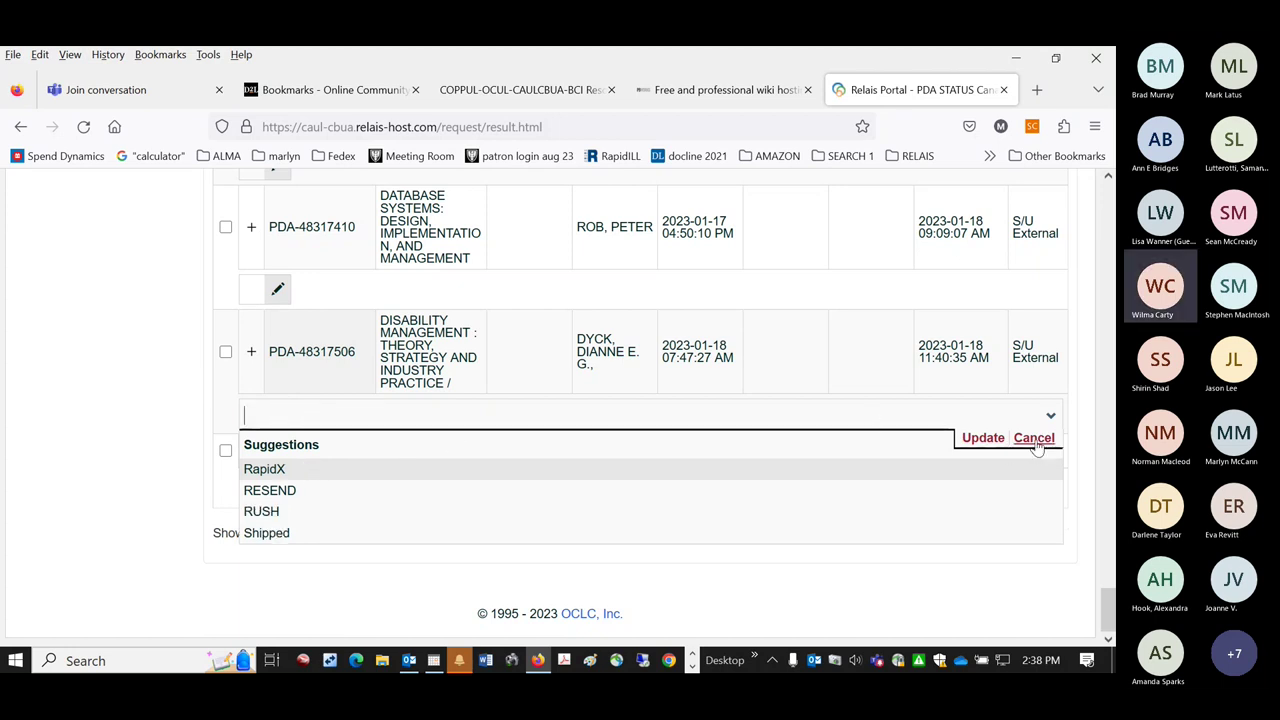
{"action": "left_click", "coordinate": [997, 442]}
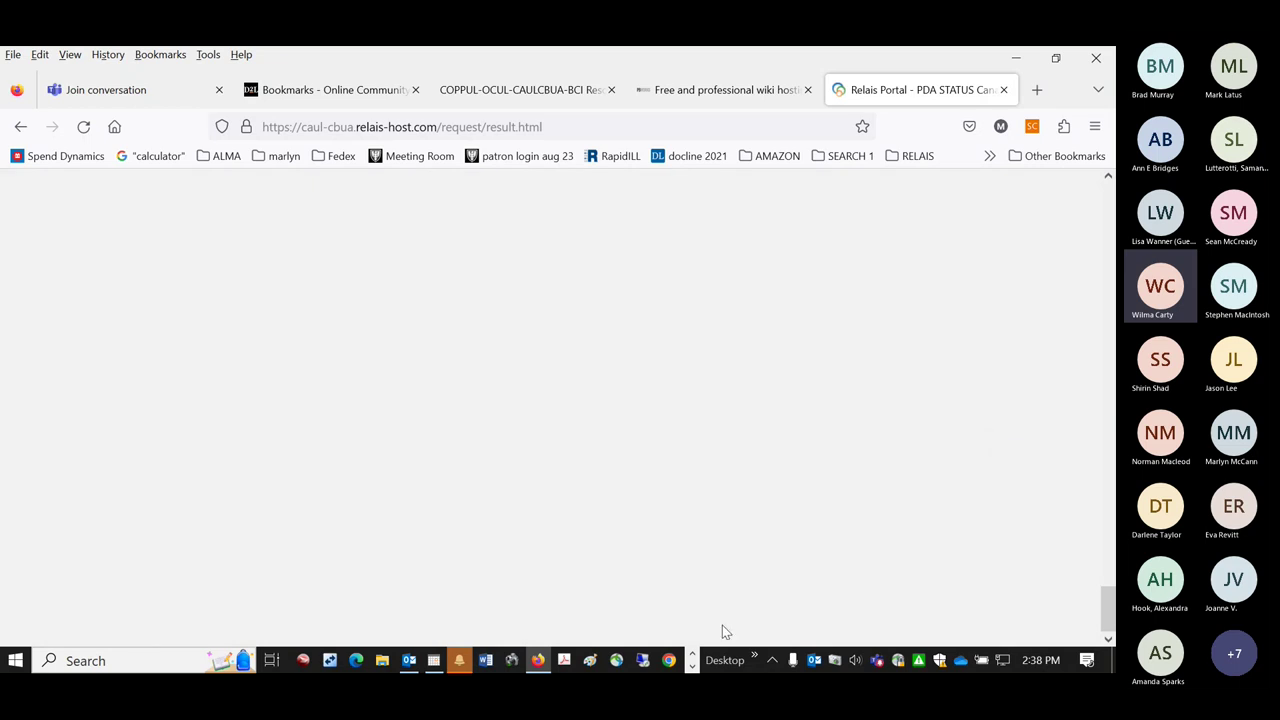
- Switch from the browser to the Microsoft Teams meeting window
{"action": "left_click", "coordinate": [691, 666]}
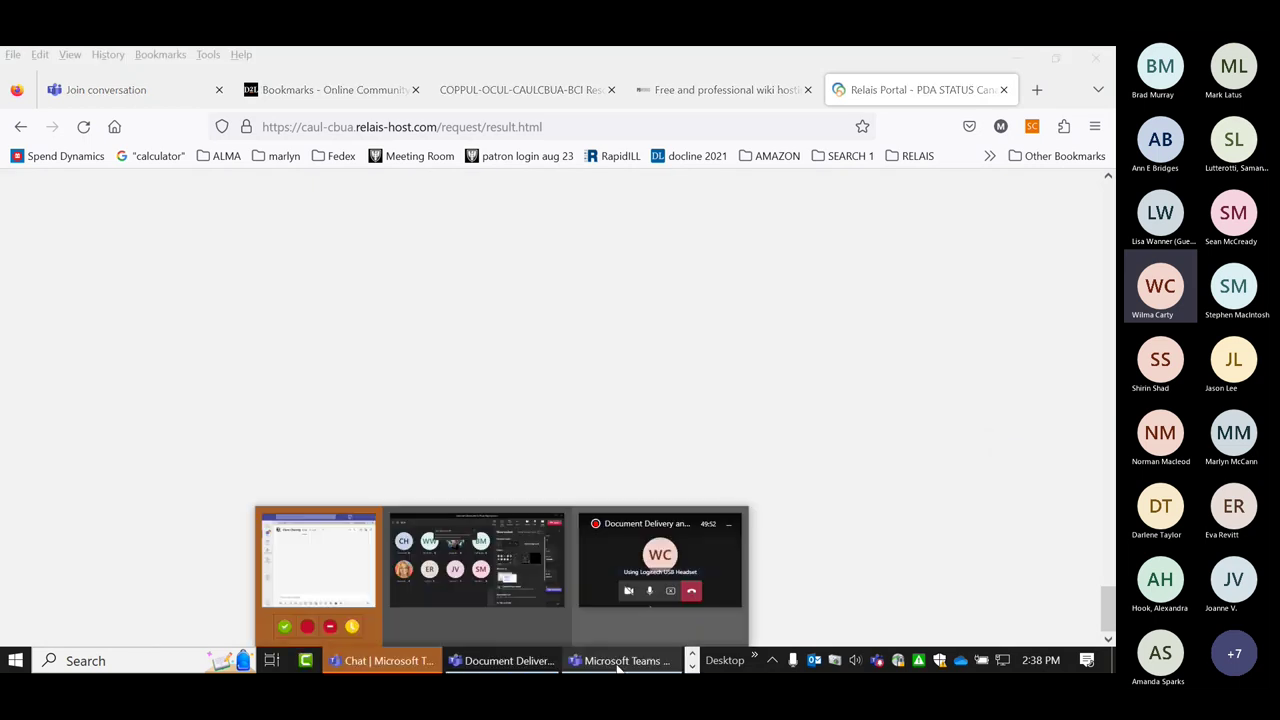
{"action": "left_click", "coordinate": [618, 661]}
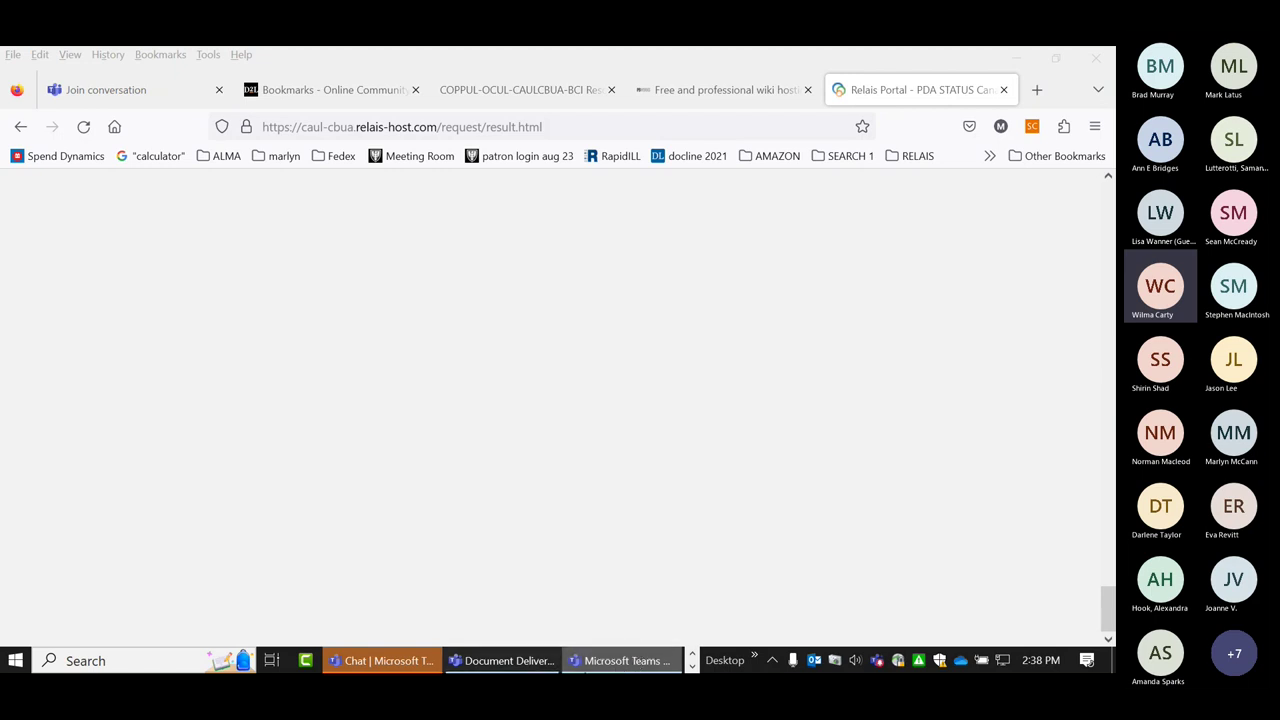
{"action": "left_click", "coordinate": [862, 366]}
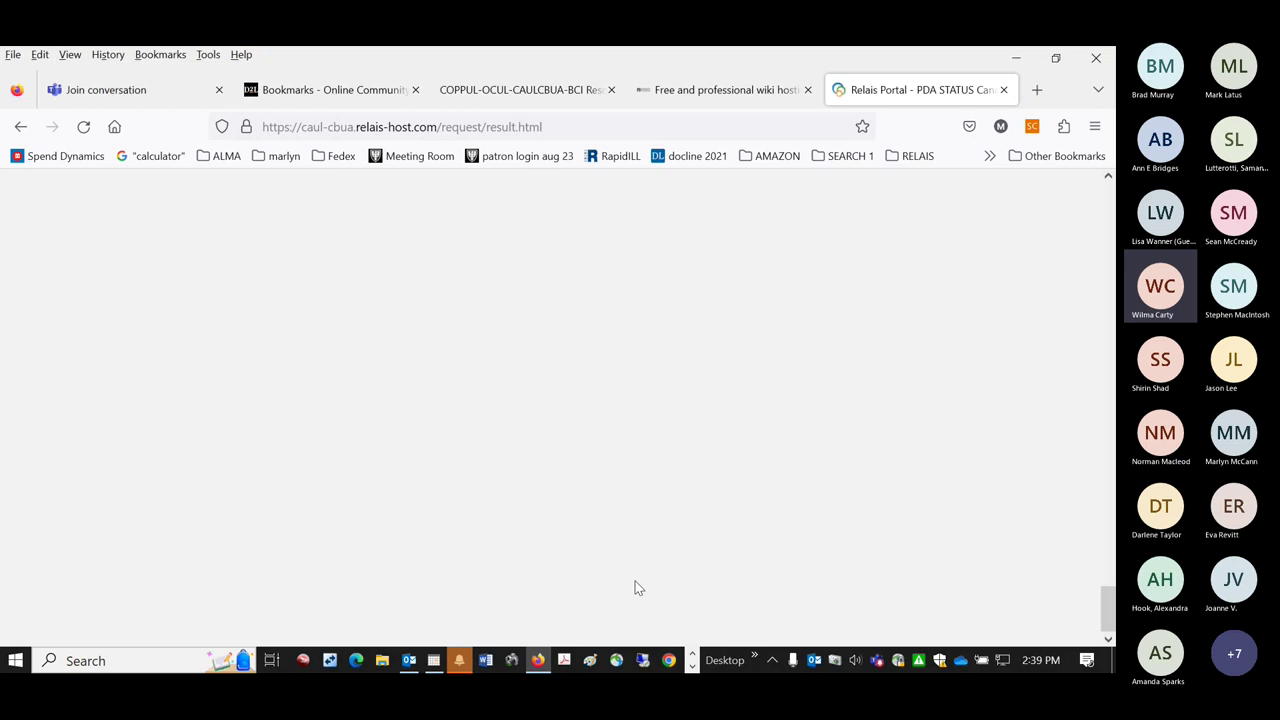
{"action": "left_click", "coordinate": [691, 667]}
{"action": "left_click", "coordinate": [691, 666]}
{"action": "left_click", "coordinate": [611, 662]}
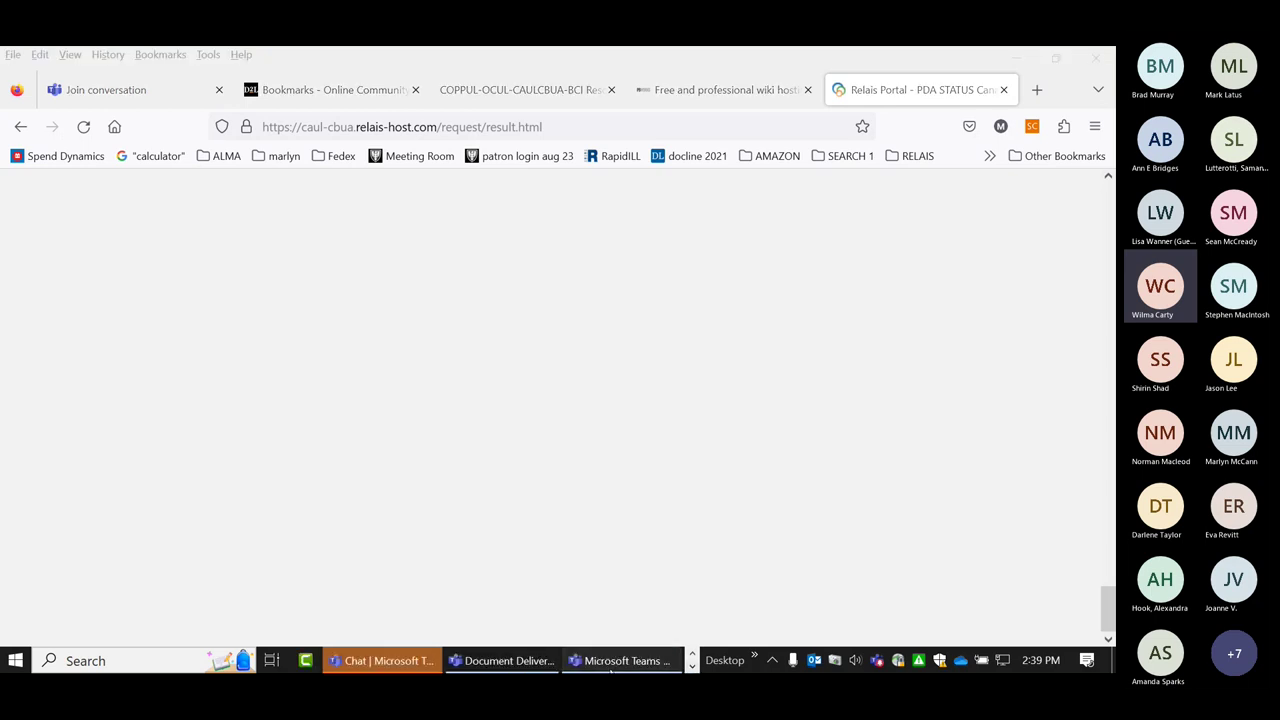